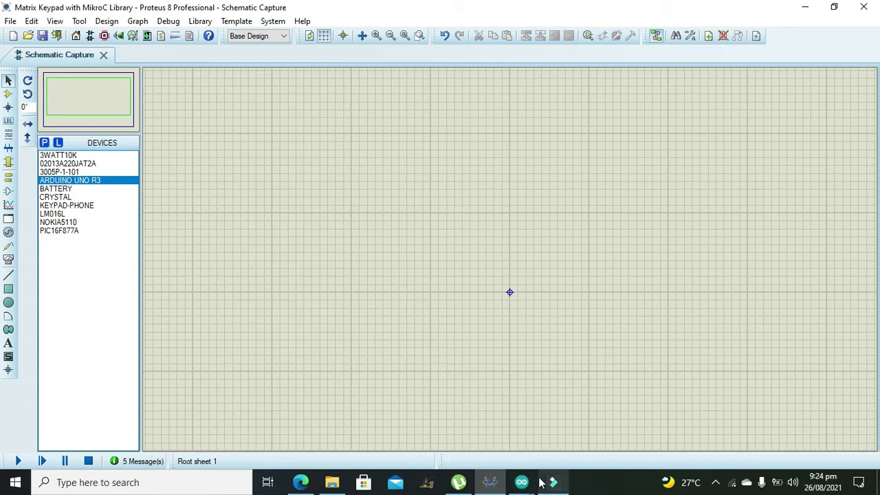
mouse_move(521, 482)
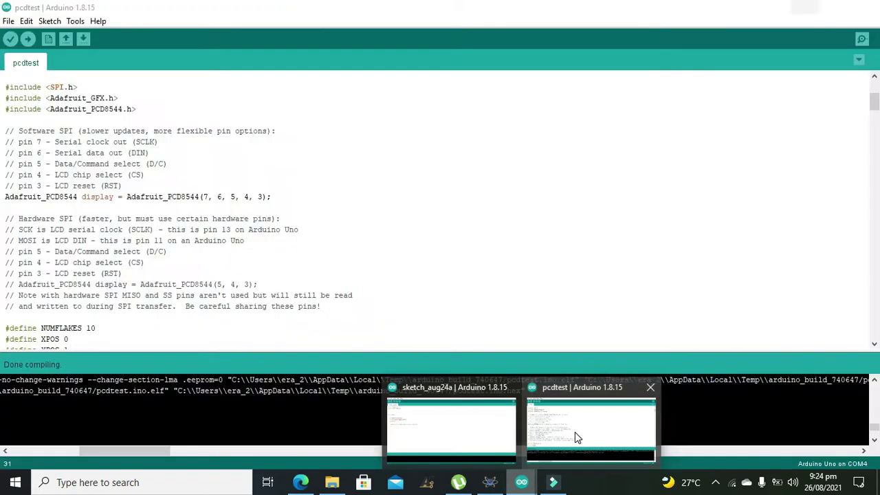
- Bring the compiled pcdtest sketch in the Arduino IDE to the front
click(577, 437)
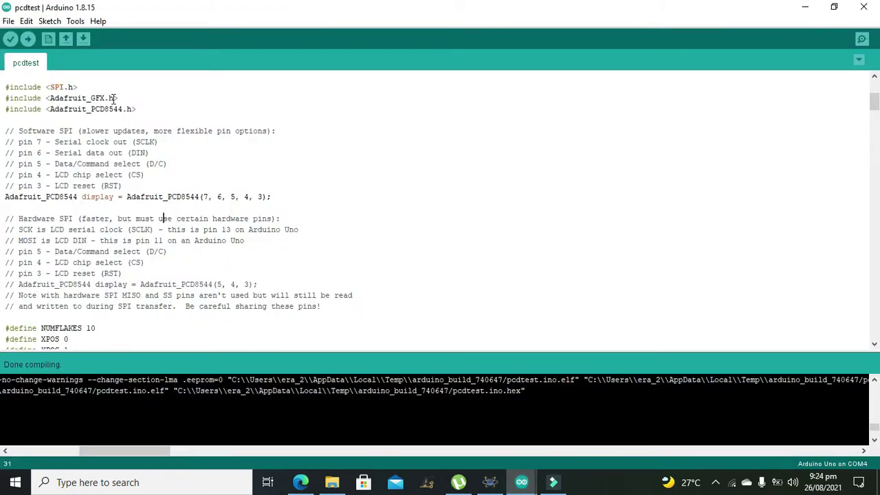
- Review the Adafruit_GFX.h and Adafruit_PCD8544.h include lines, then return to the Proteus schematic
mouse_move(114, 98)
mouse_down()
mouse_move(49, 100)
mouse_move(133, 110)
mouse_up()
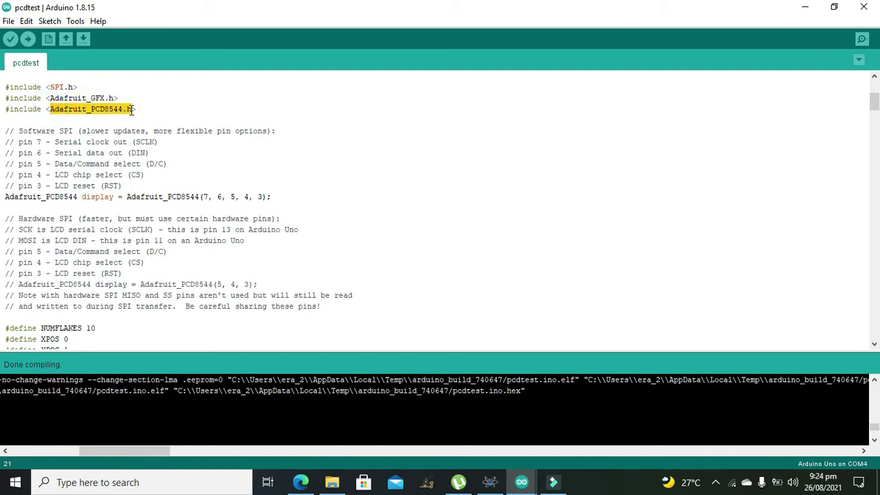
click(134, 110)
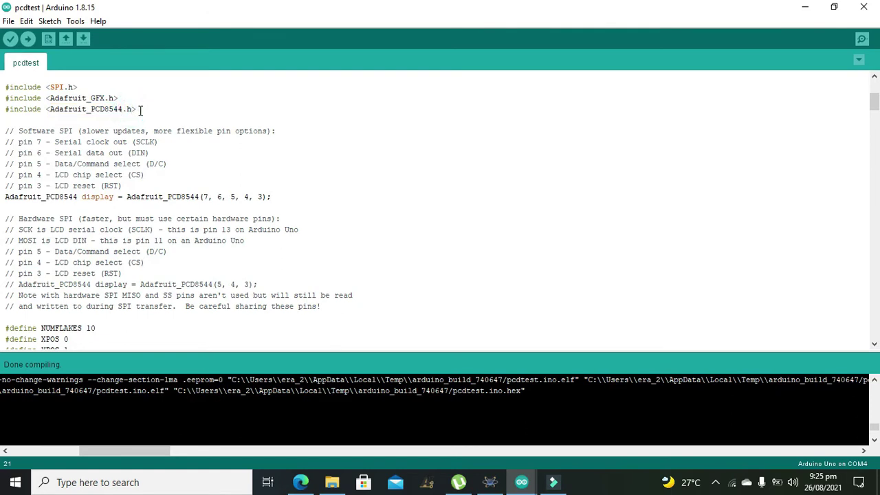
drag(138, 108, 6, 98)
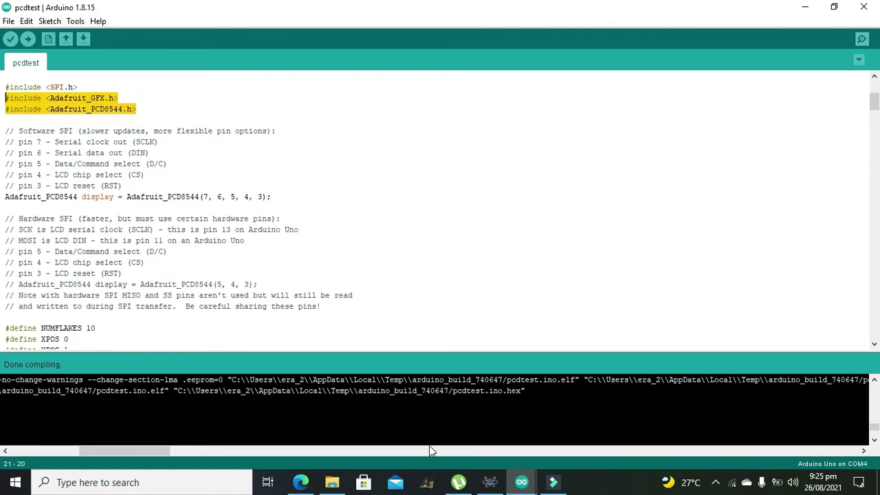
click(521, 482)
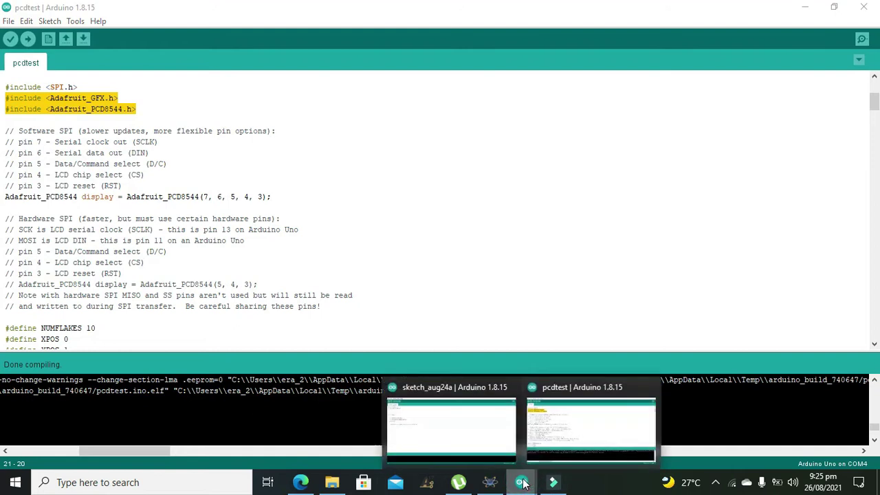
click(554, 452)
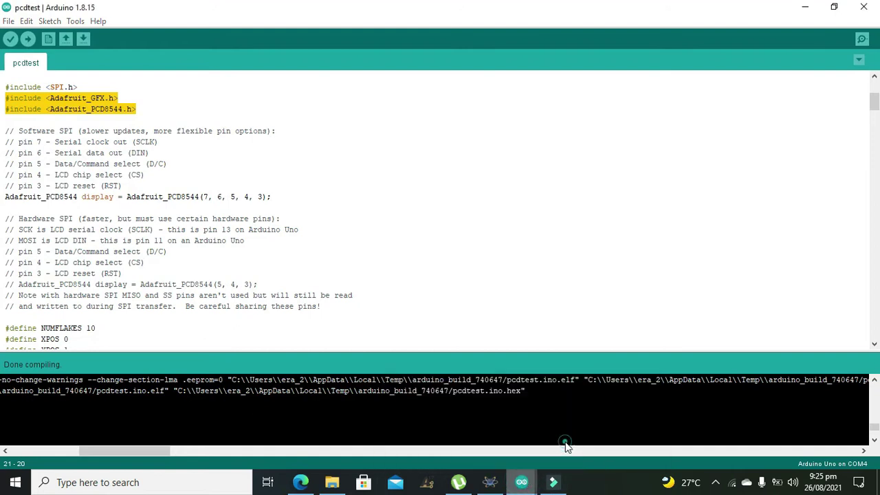
click(154, 174)
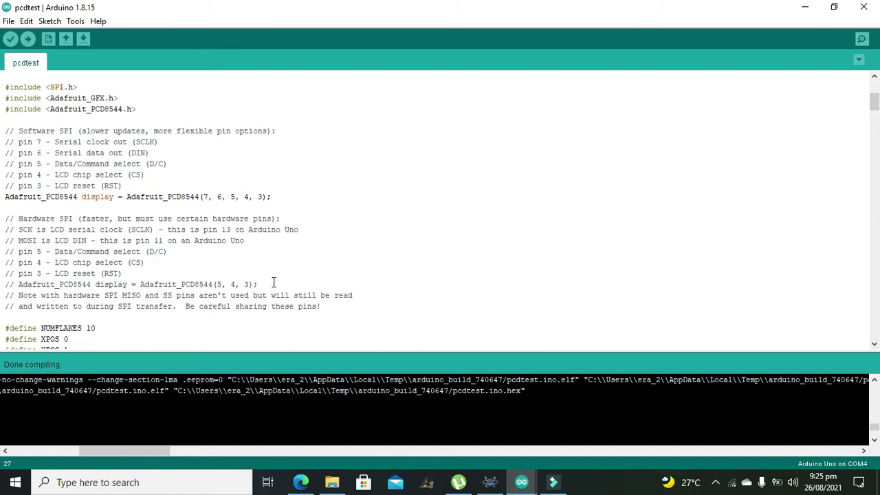
mouse_move(154, 109)
mouse_down()
mouse_move(59, 109)
mouse_move(6, 96)
mouse_up()
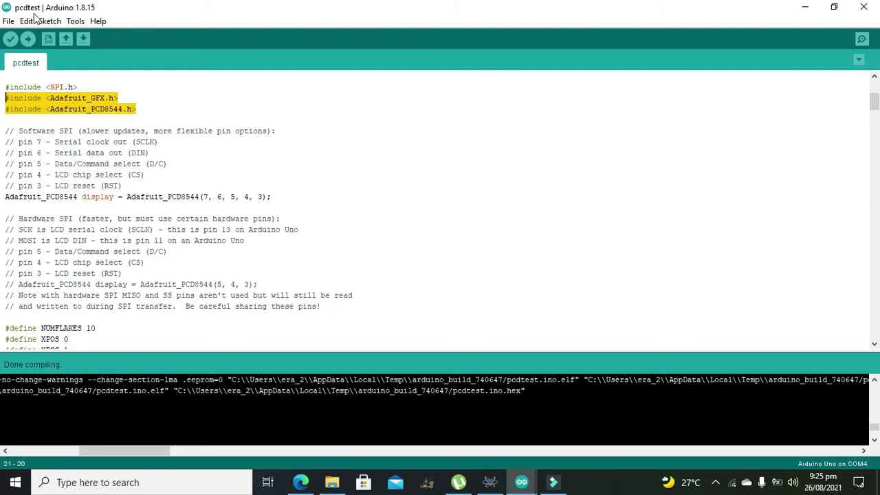
drag(141, 110, 4, 100)
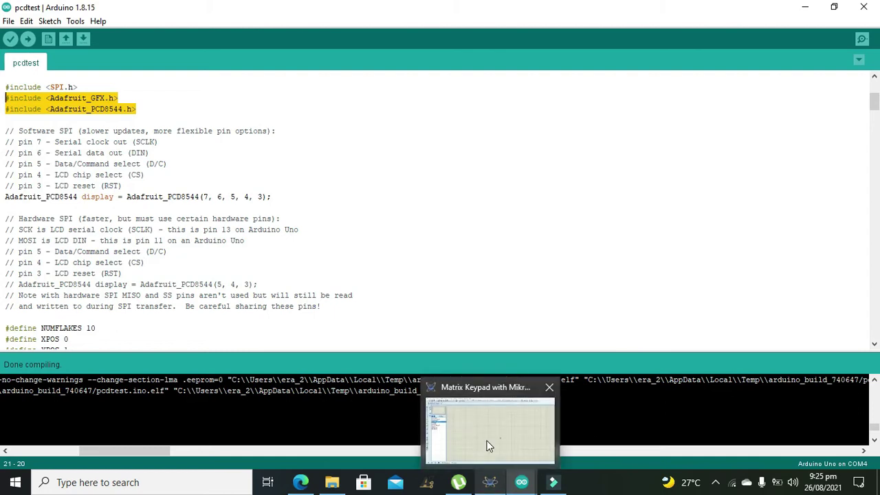
click(486, 442)
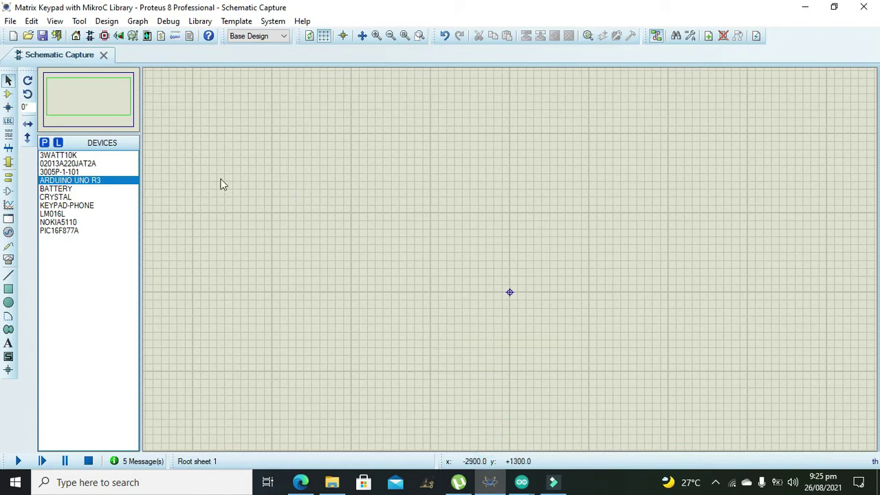
- Pick the ARDUINO UNO R3 part and place it left of the sheet centre as ARD1
click(69, 180)
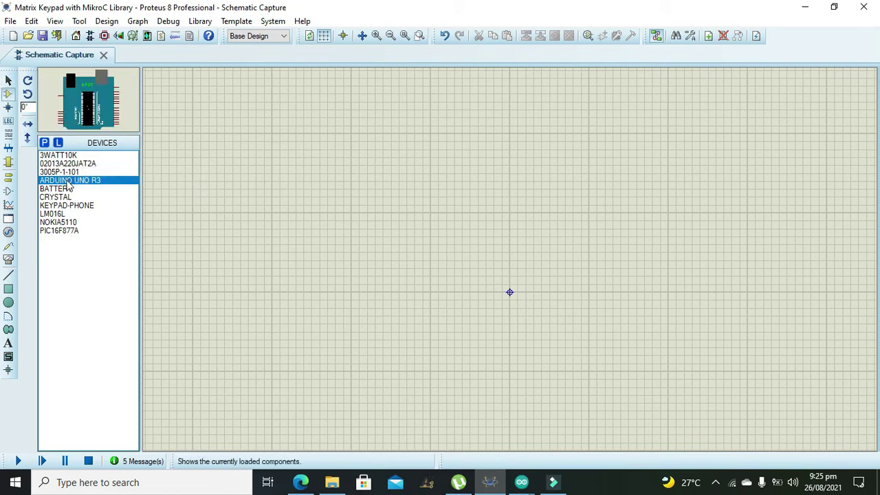
click(44, 143)
text(ardu)
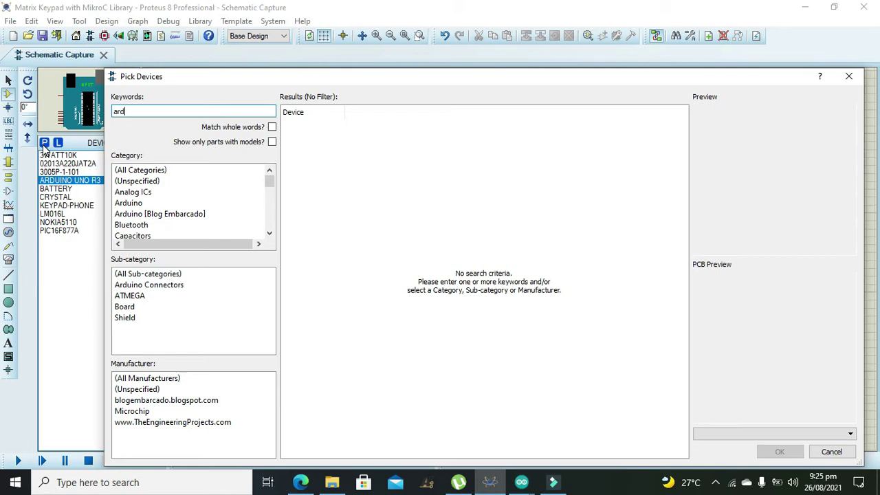
text(ino uno)
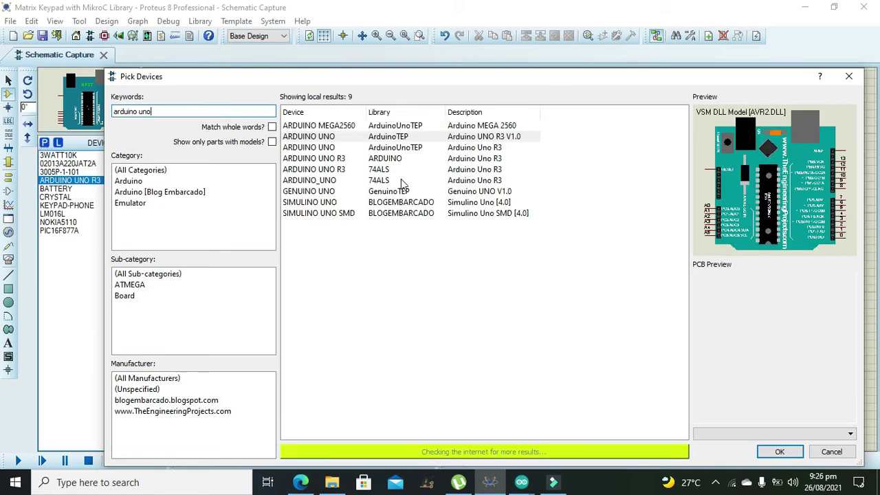
click(408, 181)
click(404, 170)
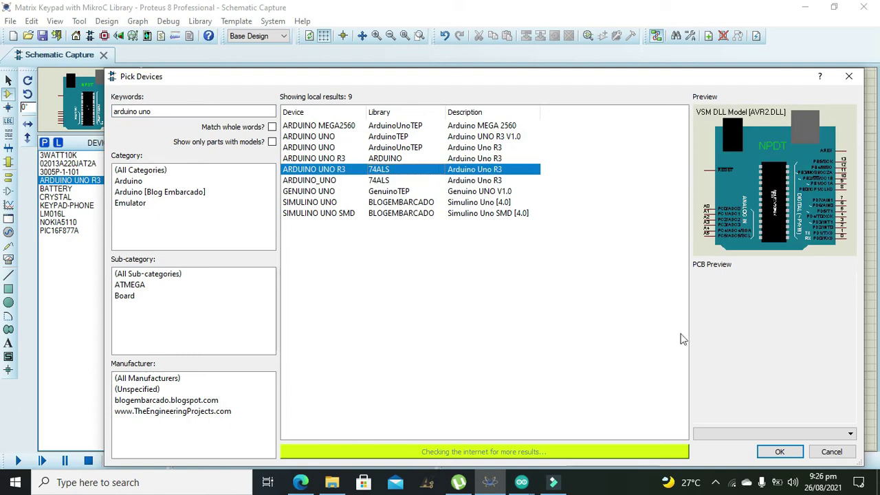
click(779, 451)
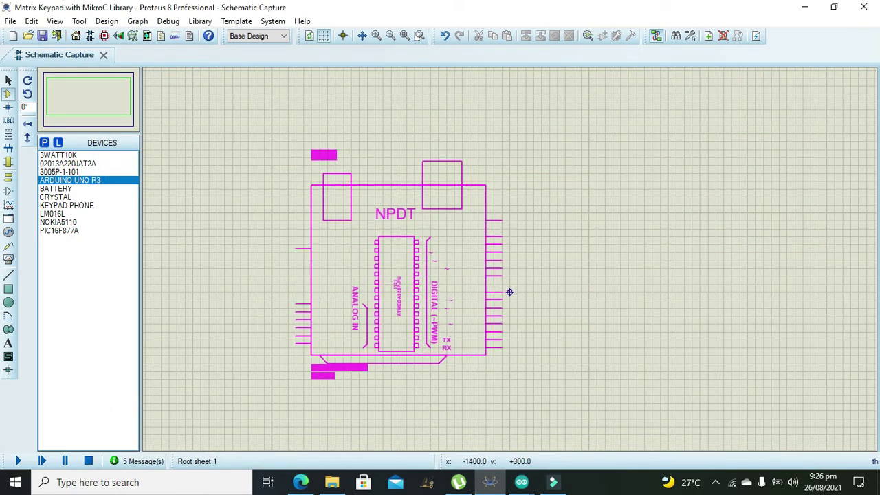
click(409, 270)
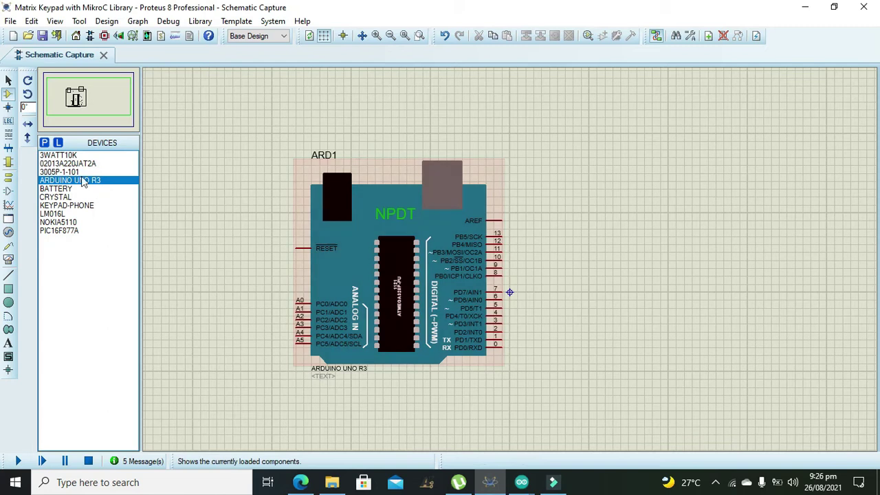
- Pick the NOKIA5110 LCD and place it at the sheet's upper right as LCD1
click(44, 143)
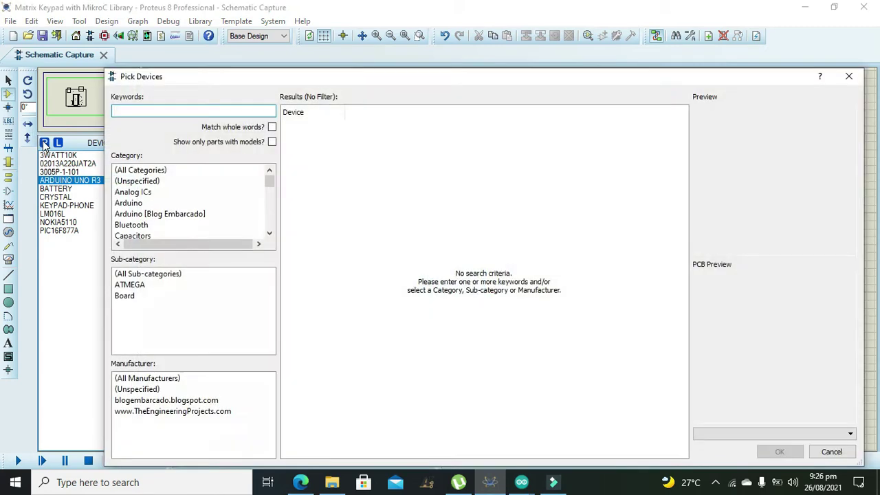
text(5110 )
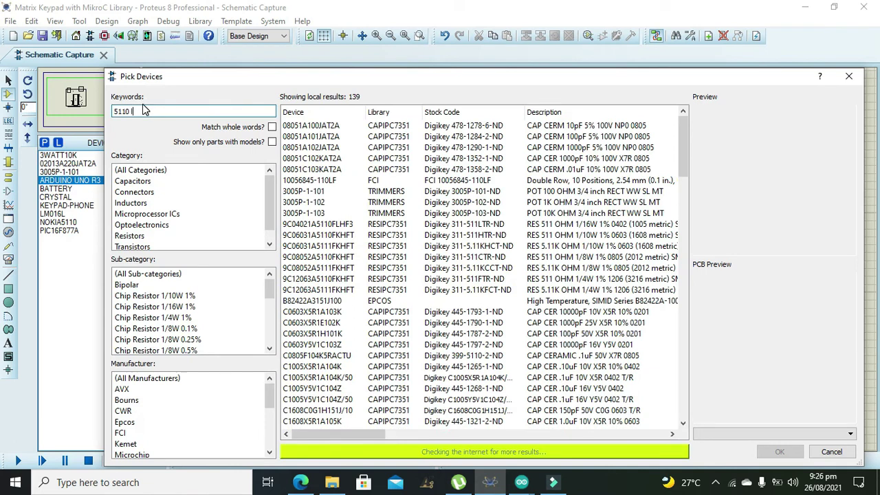
text(lcd)
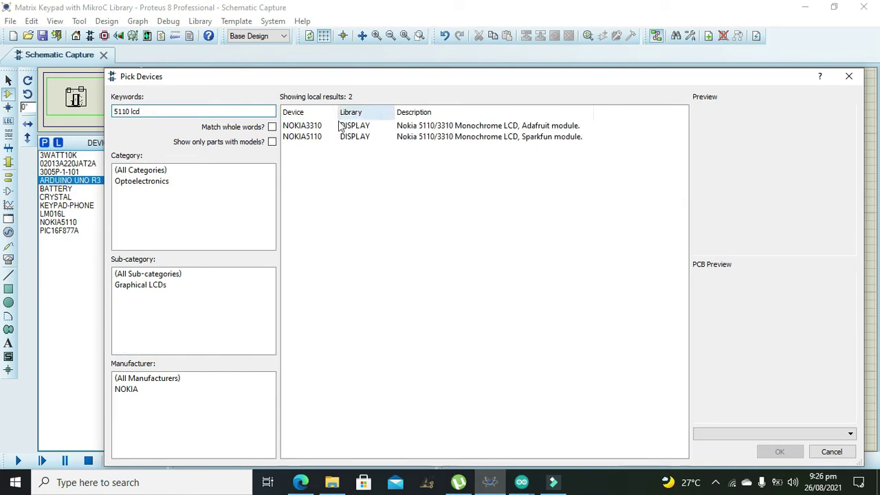
click(339, 138)
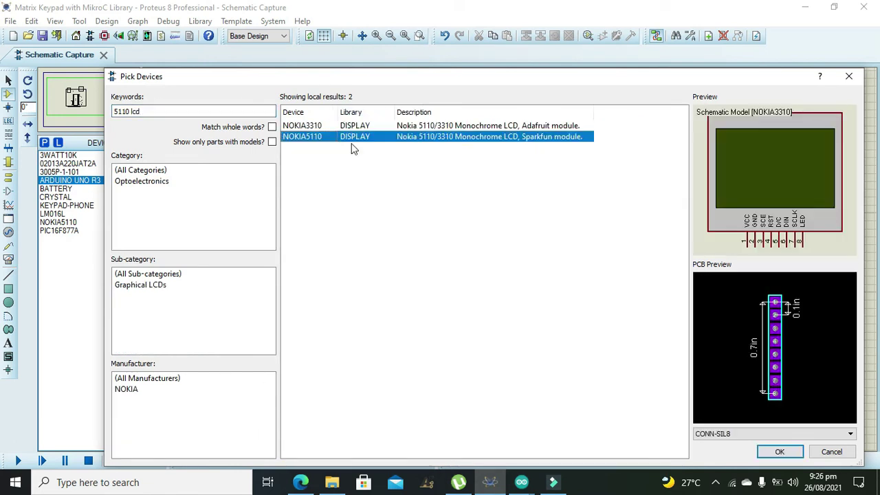
click(780, 452)
click(643, 167)
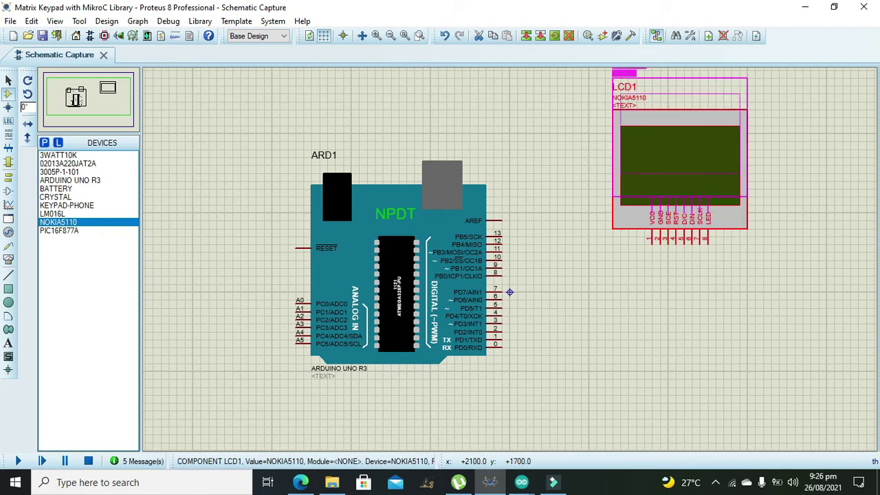
- Nudge the LCD up and wire its SCLK to Arduino pin 7 and DIN to pin 6
drag(678, 194, 678, 186)
click(764, 189)
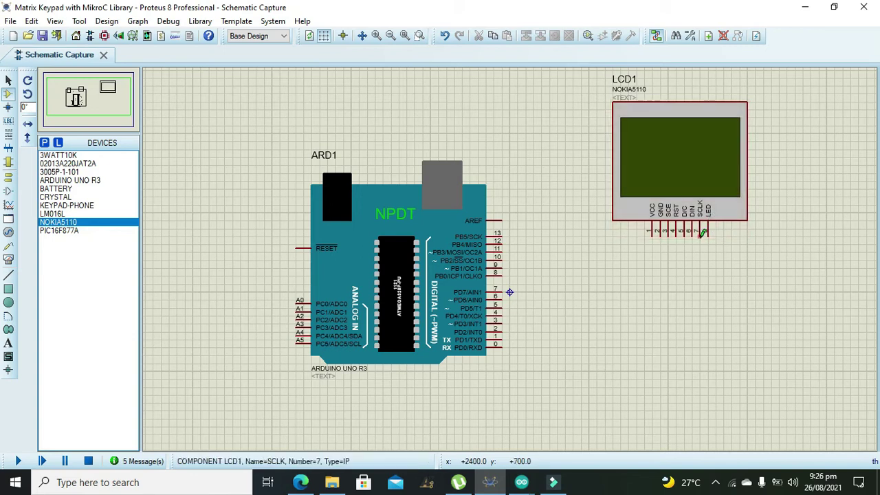
click(703, 234)
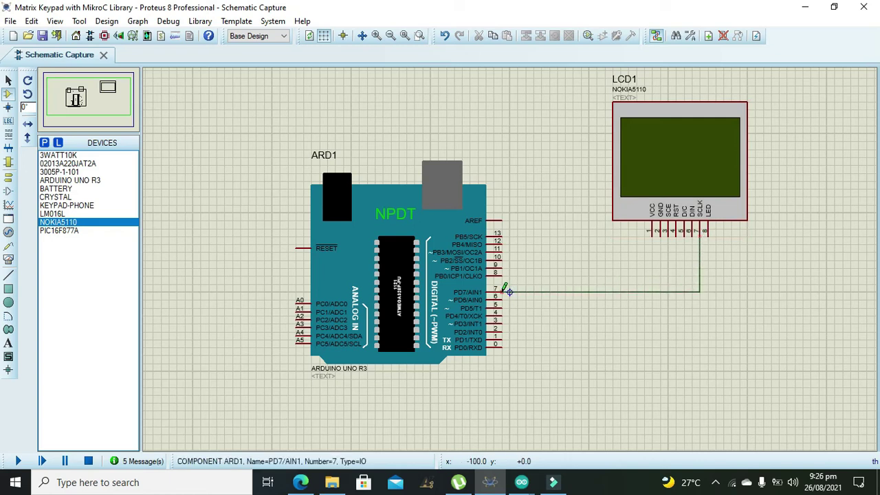
click(507, 292)
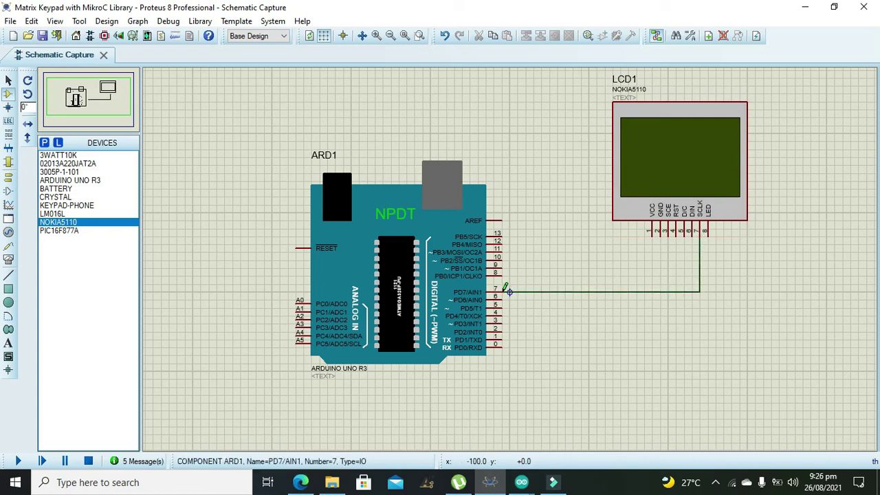
click(691, 233)
click(504, 300)
- Wire the LCD's D/C to pin 5, RST to pin 3 and SCE to pin 4
click(684, 234)
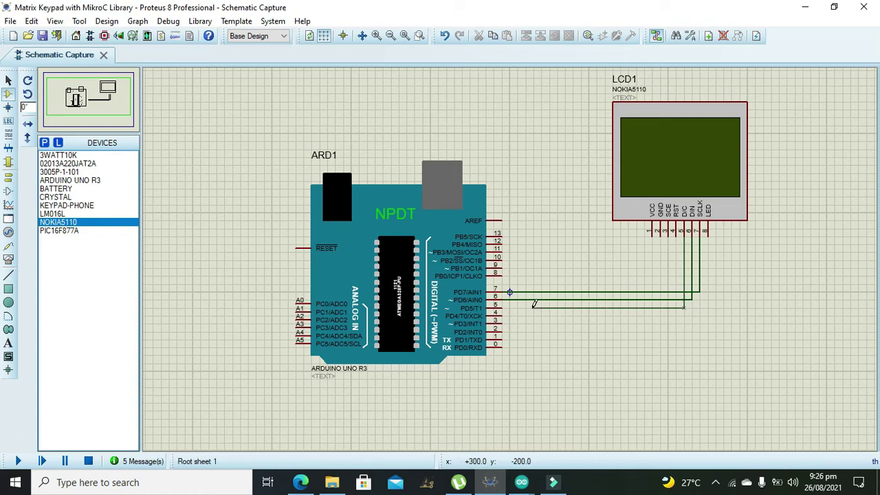
click(509, 306)
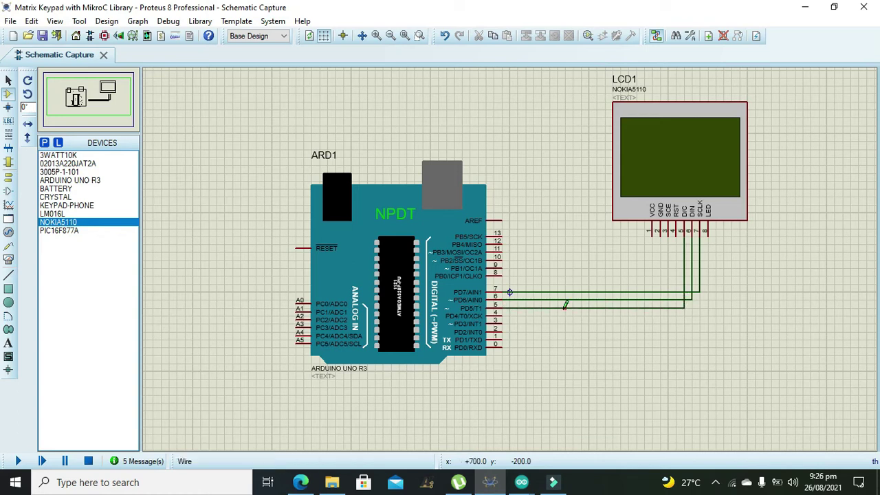
click(676, 232)
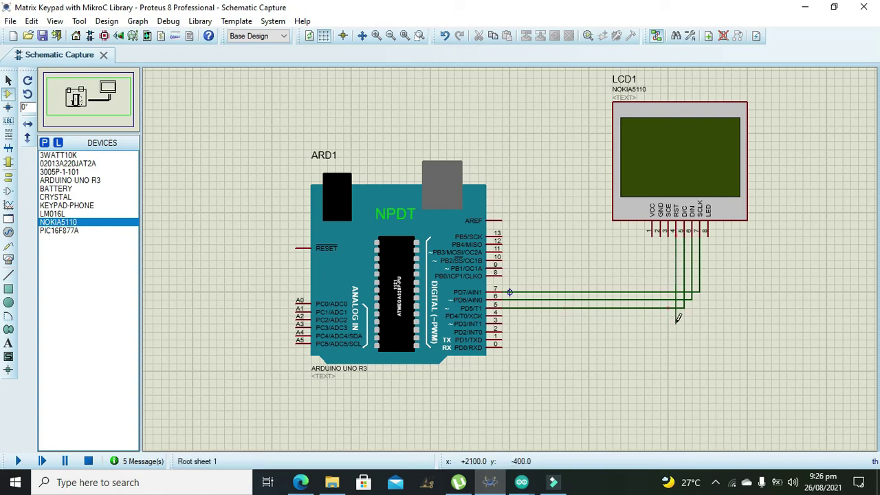
click(504, 323)
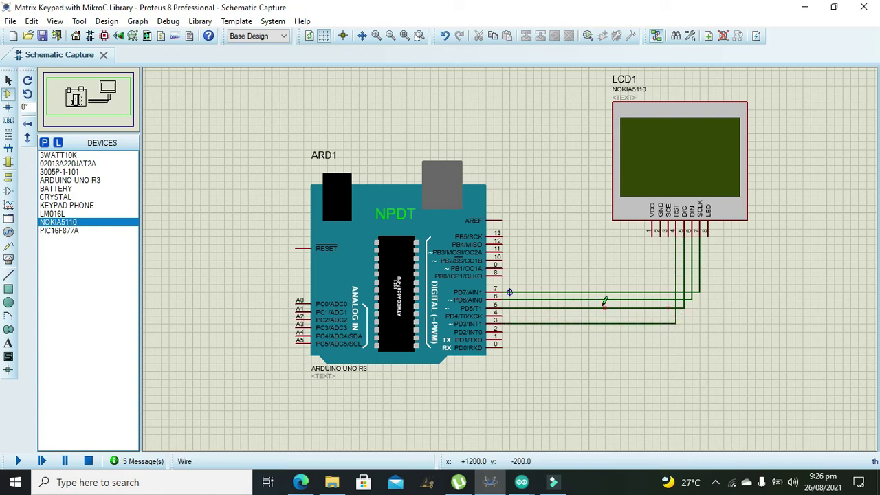
click(668, 232)
click(506, 313)
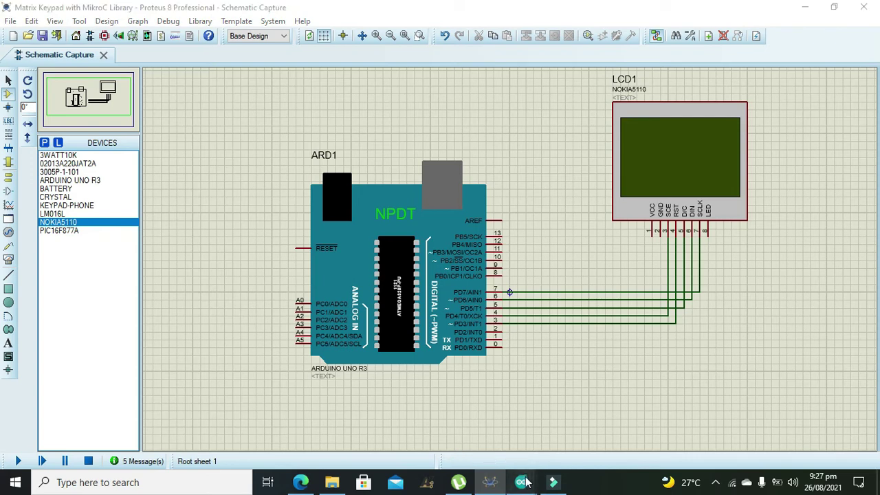
click(576, 430)
- Open the pcdtest example from File > Examples > Adafruit PCD8544 Nokia 5110
click(206, 142)
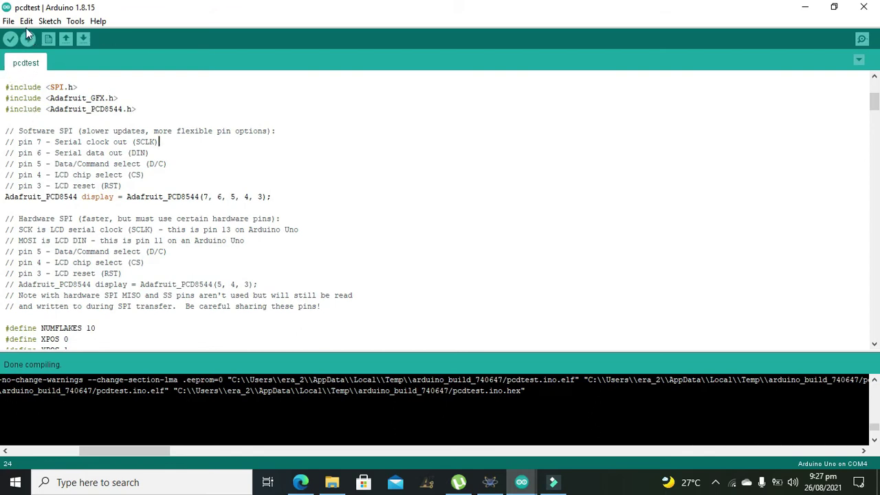
click(9, 21)
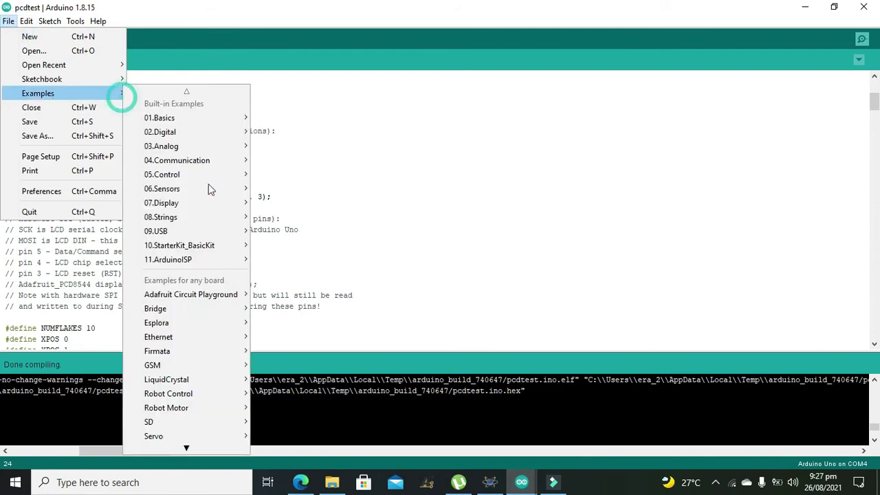
mouse_move(37, 93)
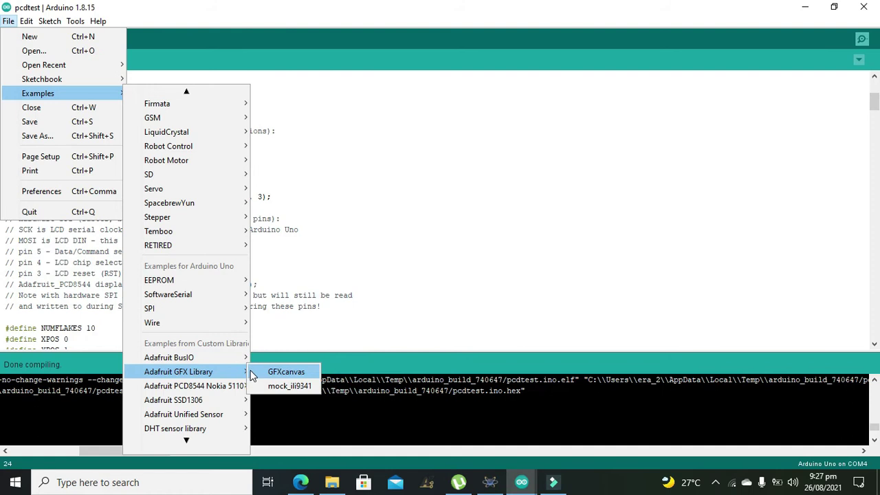
mouse_move(194, 386)
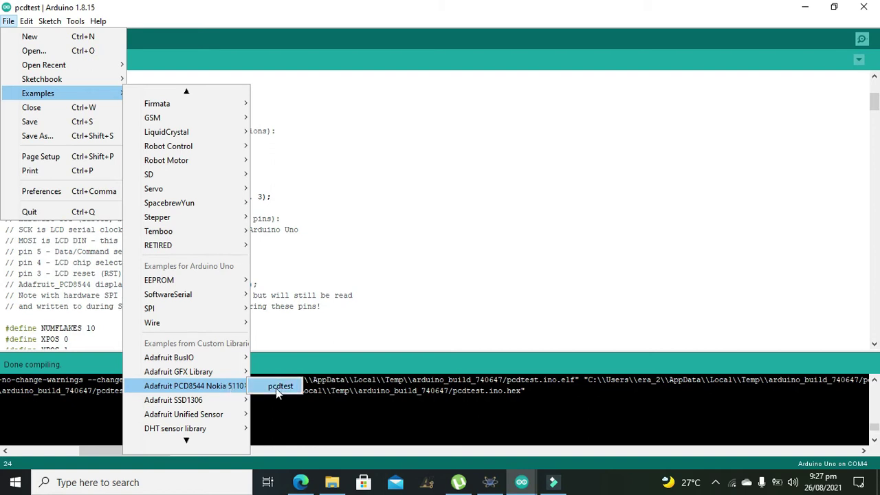
click(279, 386)
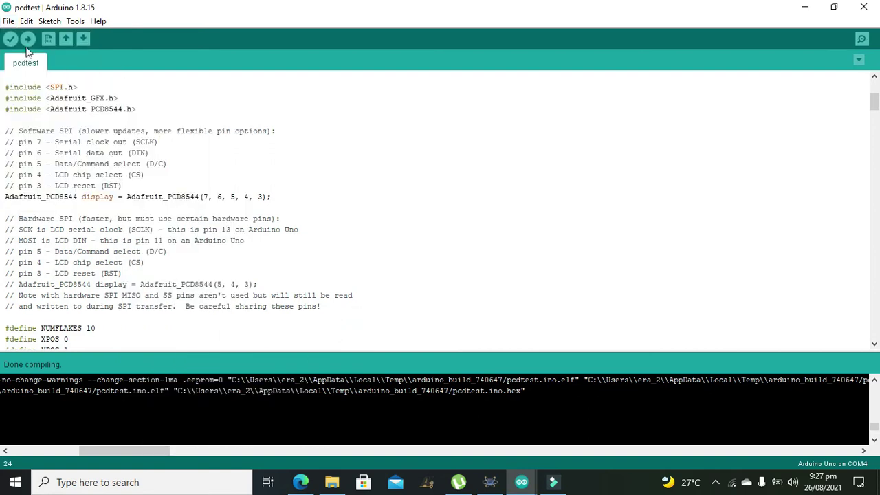
- Compile pcdtest and select the generated pcdtest.ino.hex file path in the build output
click(9, 39)
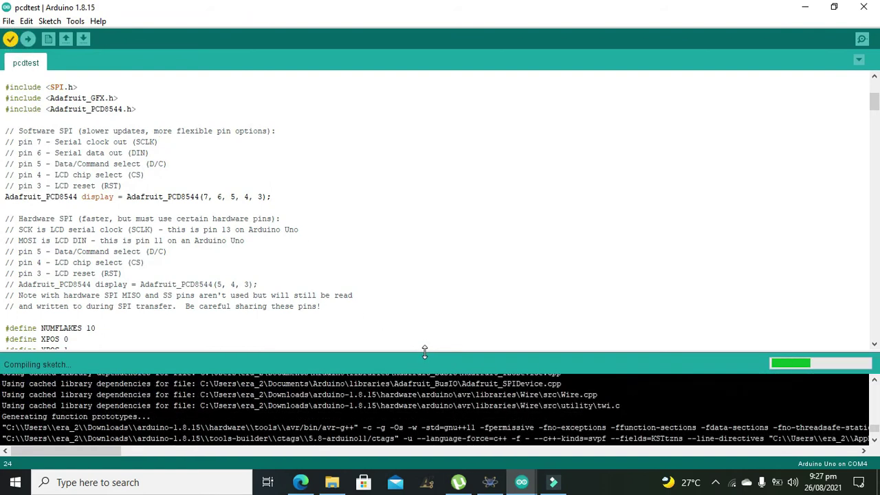
drag(425, 352, 416, 311)
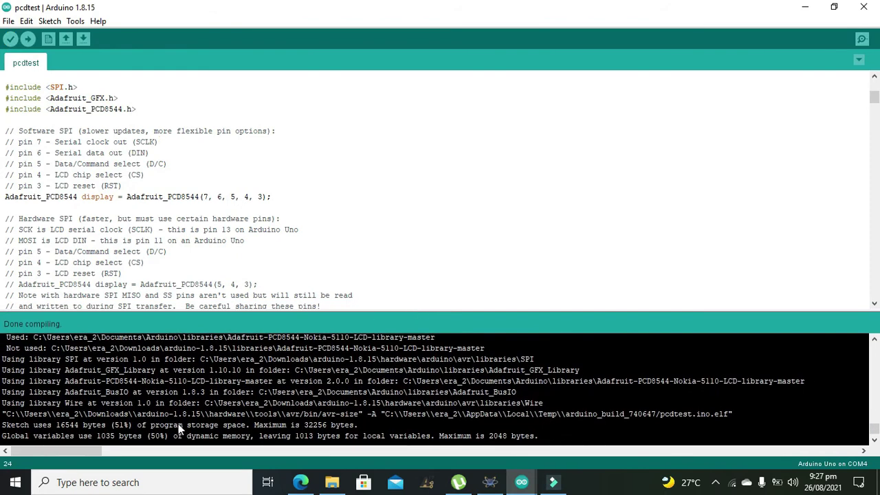
drag(86, 452, 88, 451)
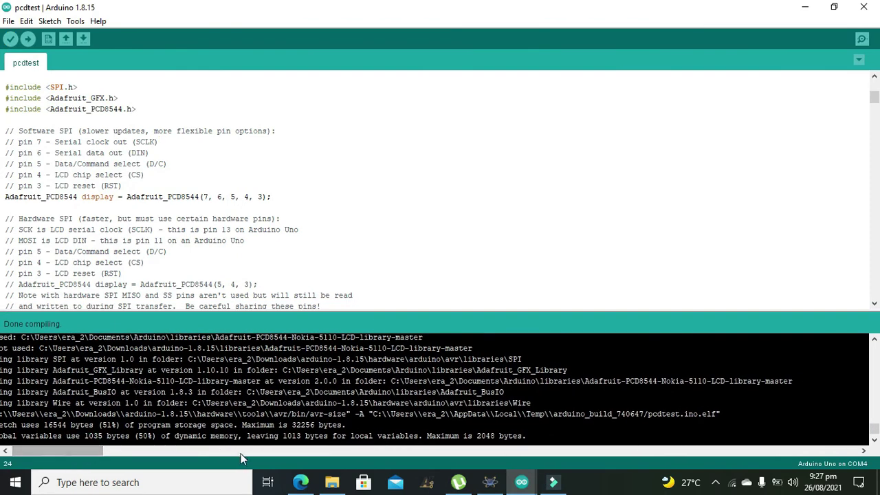
click(873, 431)
scroll(874, 431, up, 1)
scroll(873, 430, up, 1)
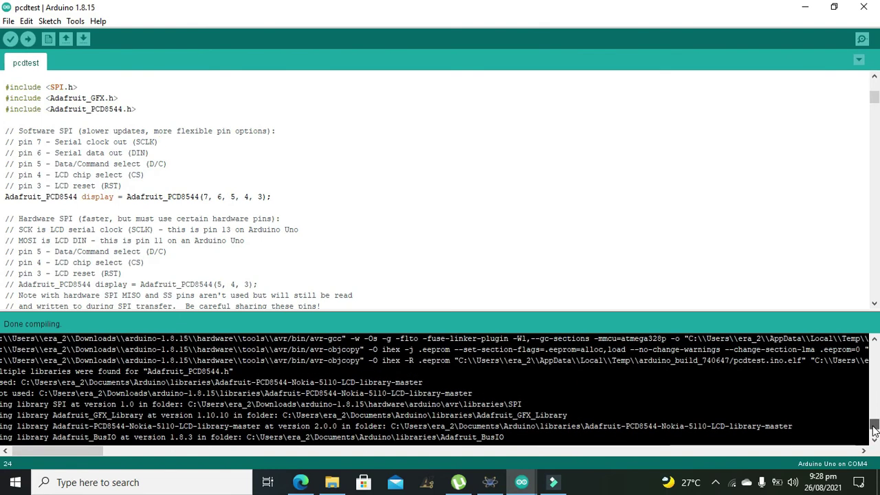
scroll(873, 431, up, 1)
drag(79, 451, 126, 456)
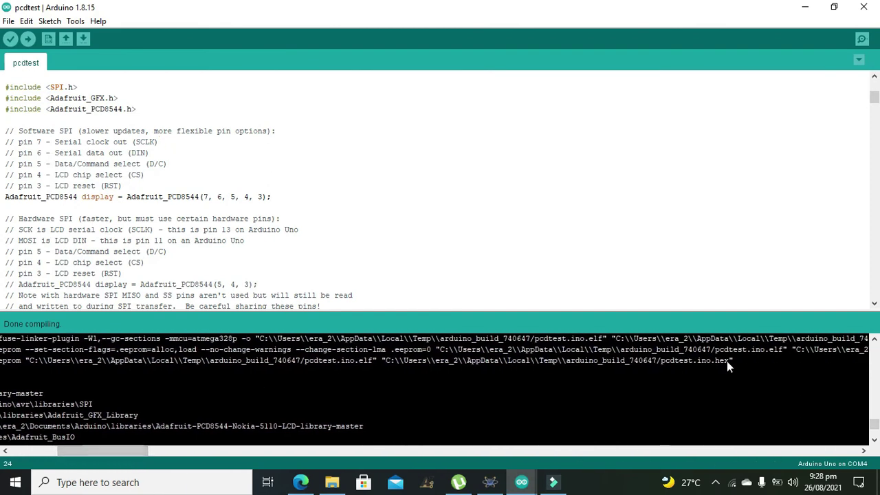
drag(731, 360, 414, 364)
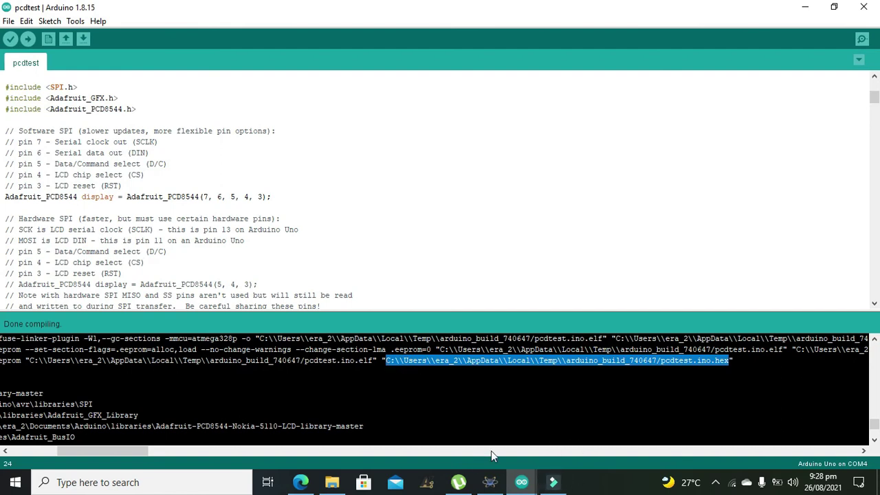
- Paste the pcdtest.ino.hex path into ARD1's Program File property and confirm
click(490, 482)
double_click(418, 330)
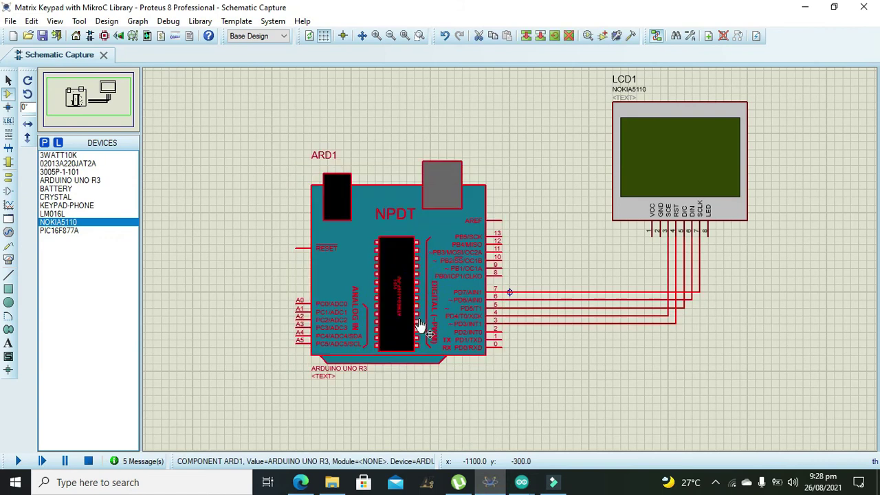
click(456, 127)
key(ctrl+v)
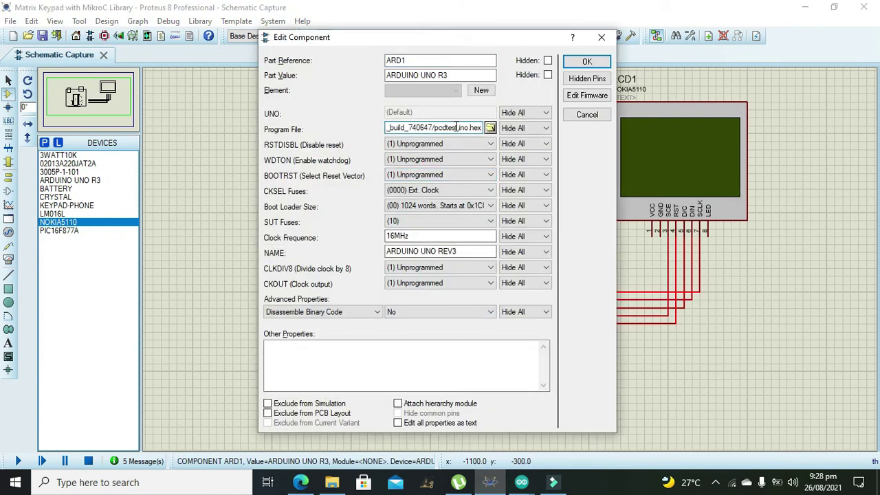
click(586, 61)
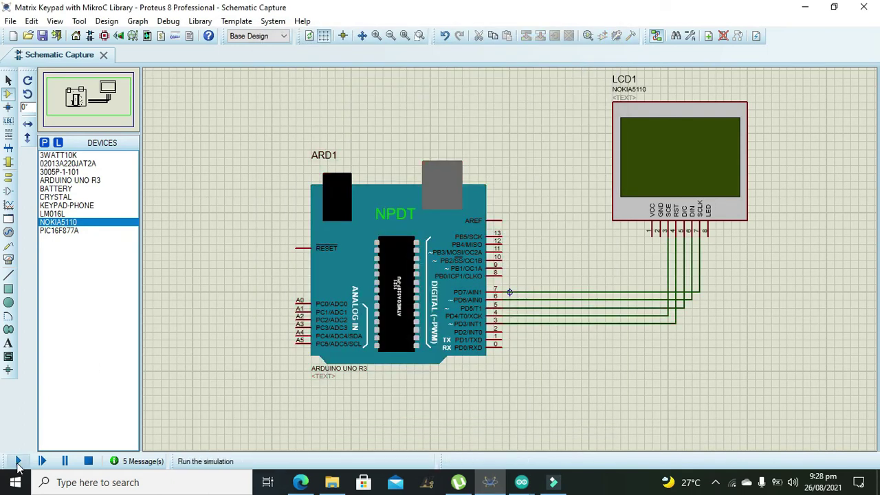
- Run the simulation so the Nokia LCD displays the Adafruit flower logo
click(18, 461)
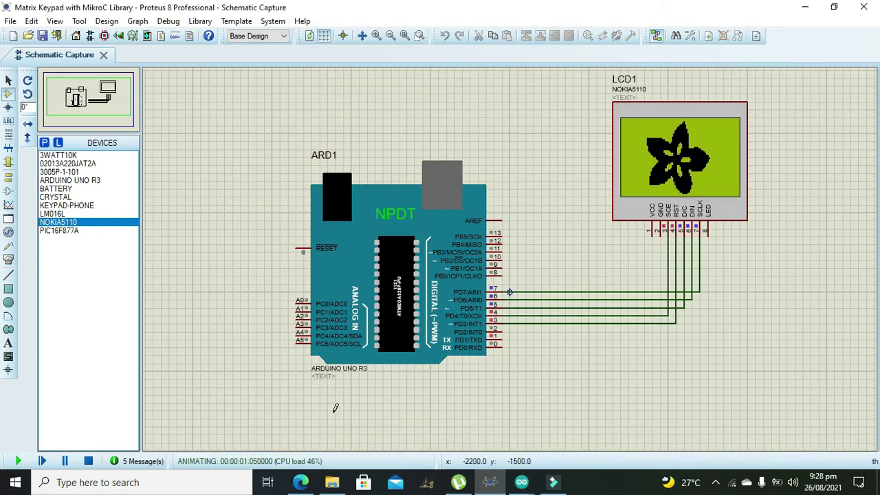